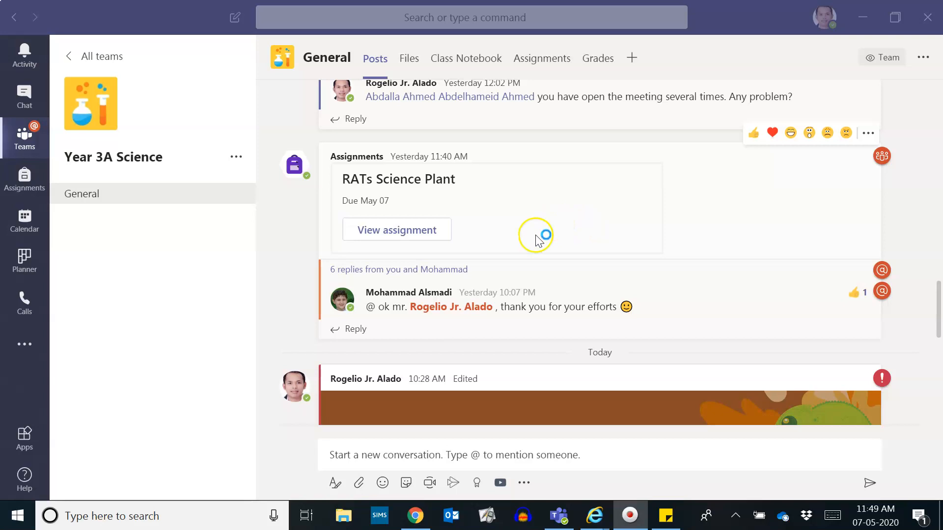
Open the RATs Science Plant assignment for editing and bring up the saved rubrics to add one
left_click(418, 242)
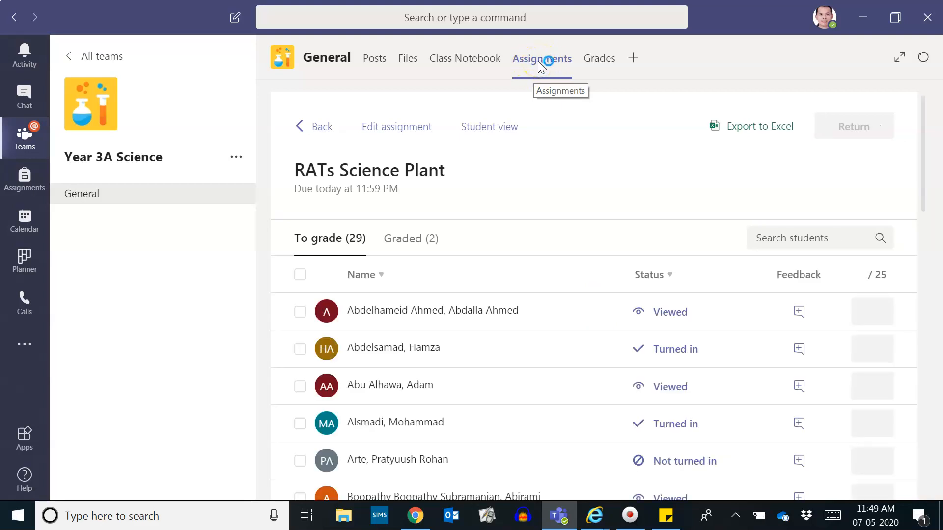
left_click(404, 126)
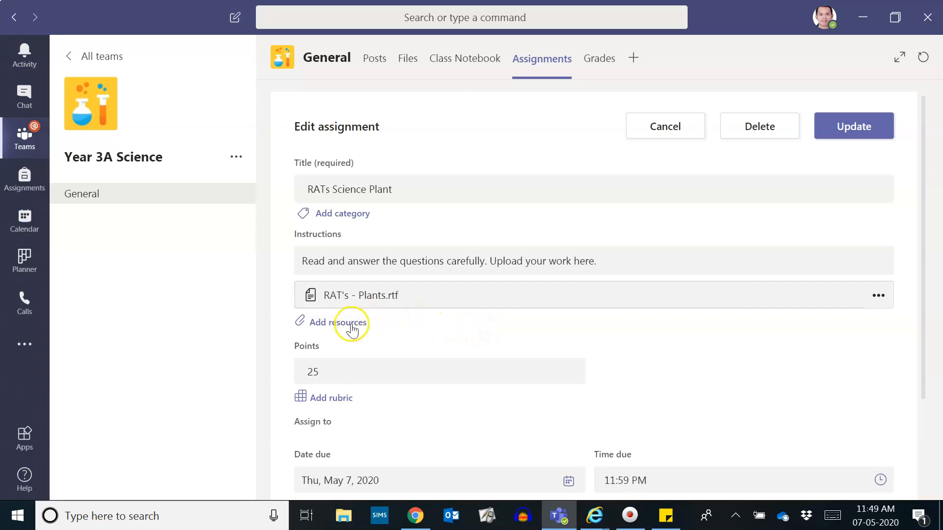
left_click(328, 400)
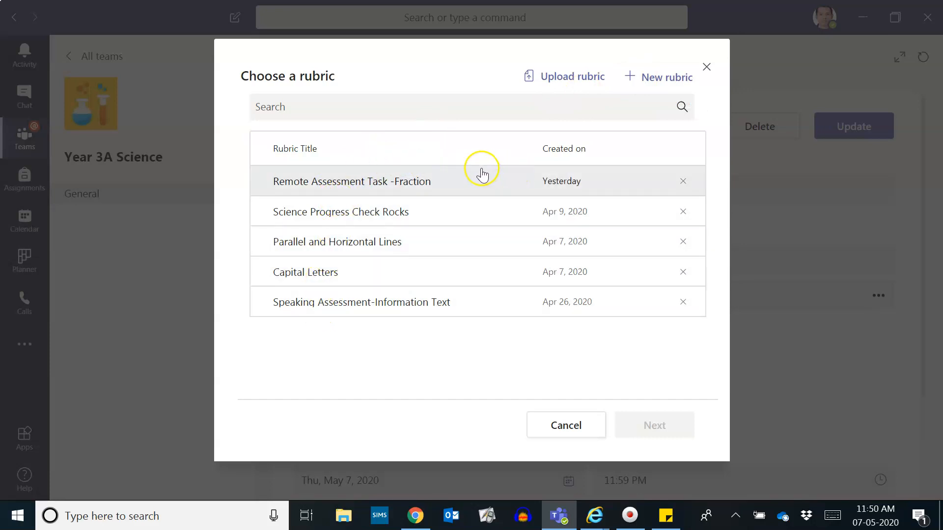
Choose the rubric "Remote Assessment Task -Fraction" and retitle it "Remote Assessment Task -Plants"
left_click(351, 185)
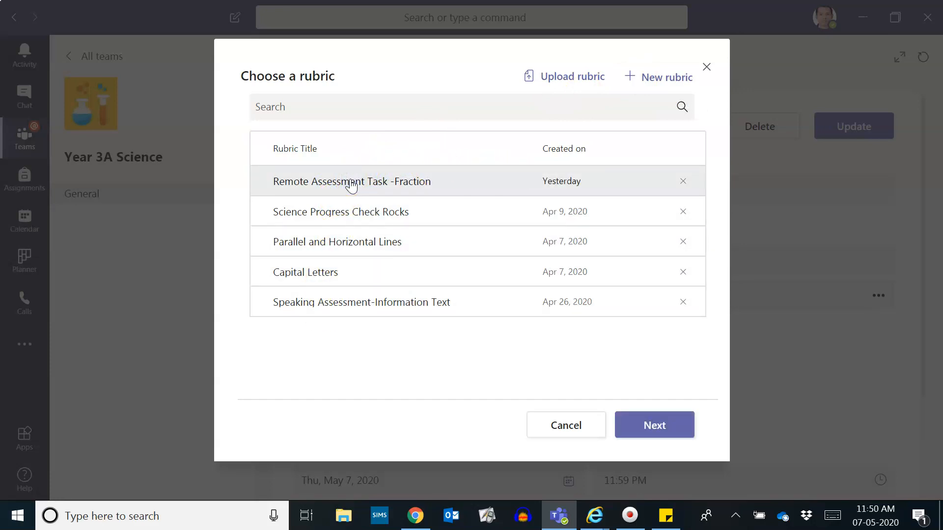
left_click(666, 426)
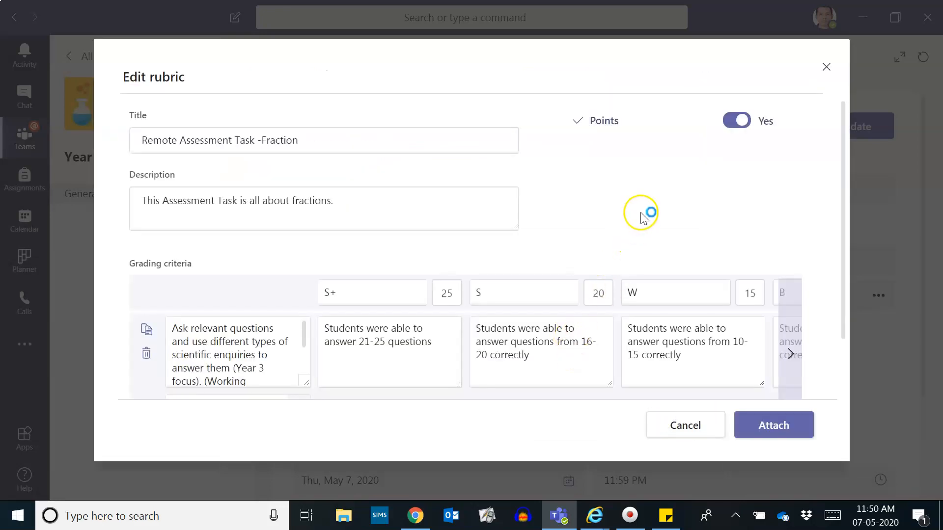
left_click(304, 140)
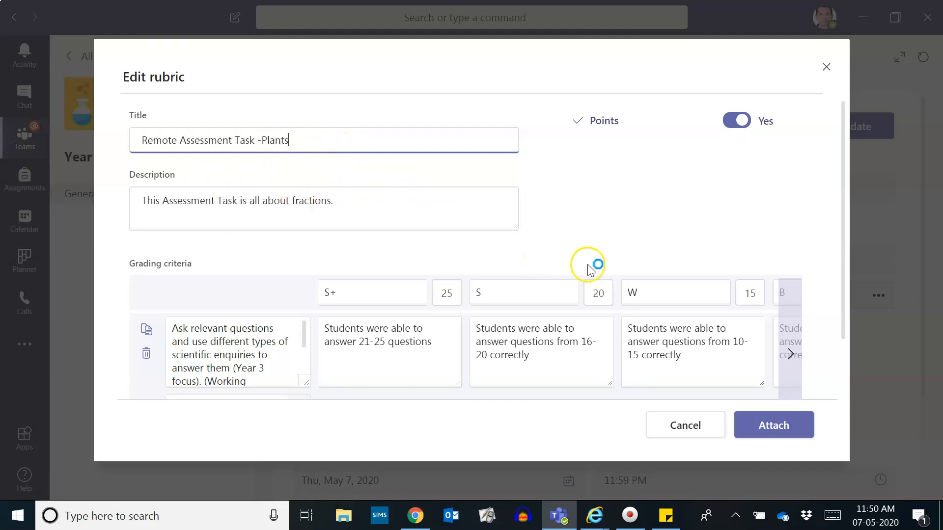
Switch to the Evidence schedule for KPIs workbook in Internet Explorer and copy the Year 3 Science KPI in cell E3, allowing clipboard access
left_click(263, 367)
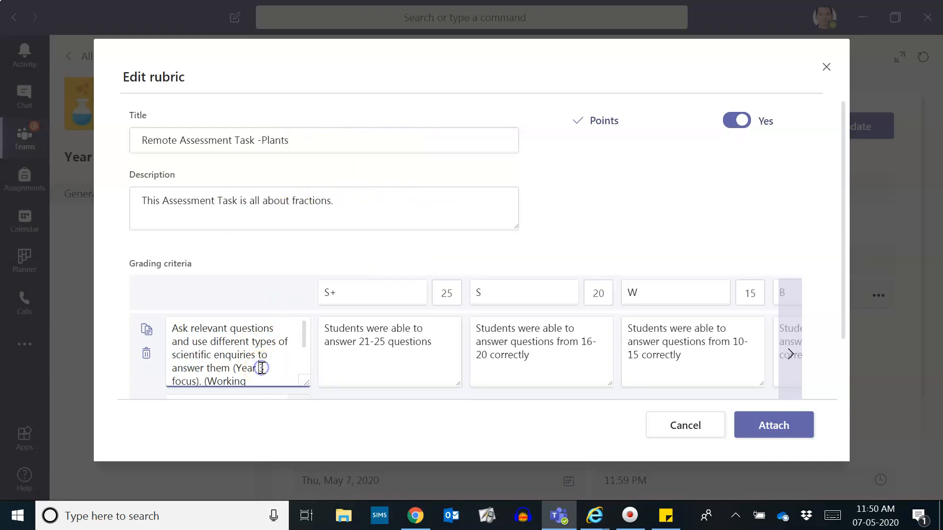
left_click(595, 516)
left_click(648, 483)
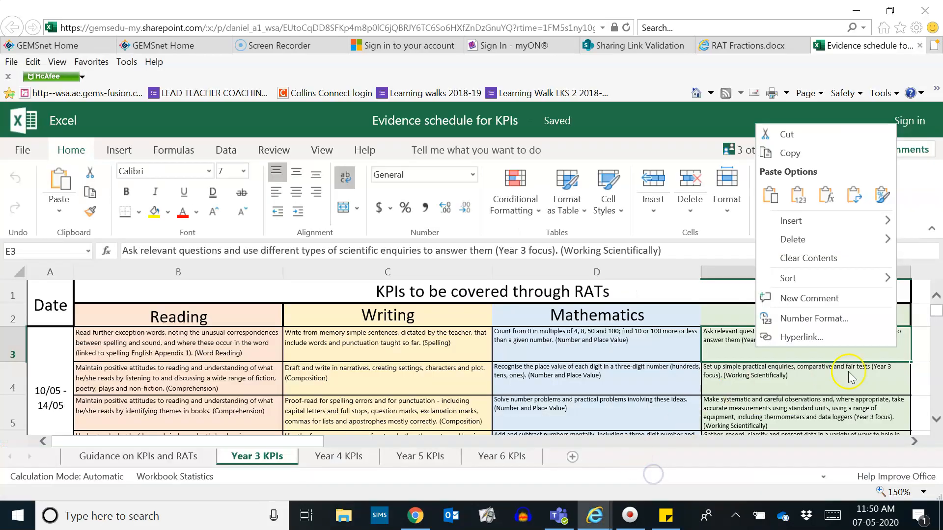
left_click(792, 154)
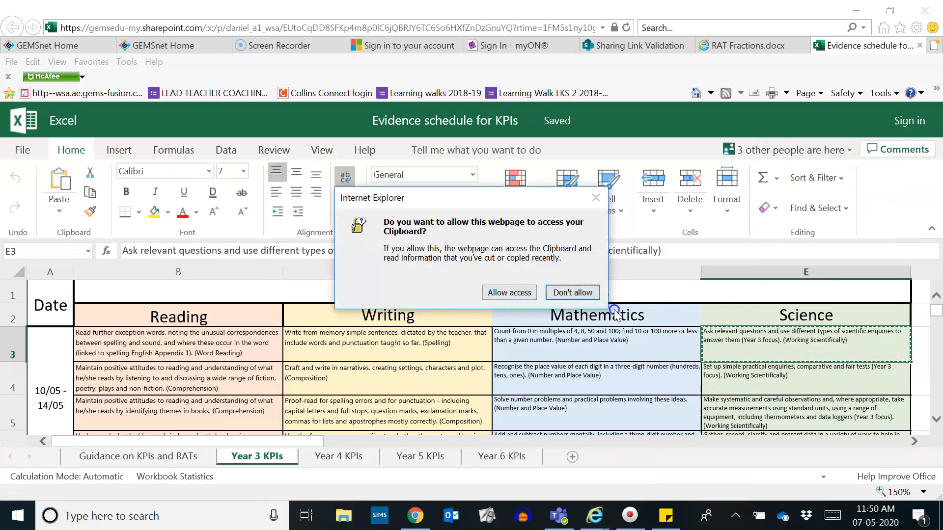
left_click(507, 293)
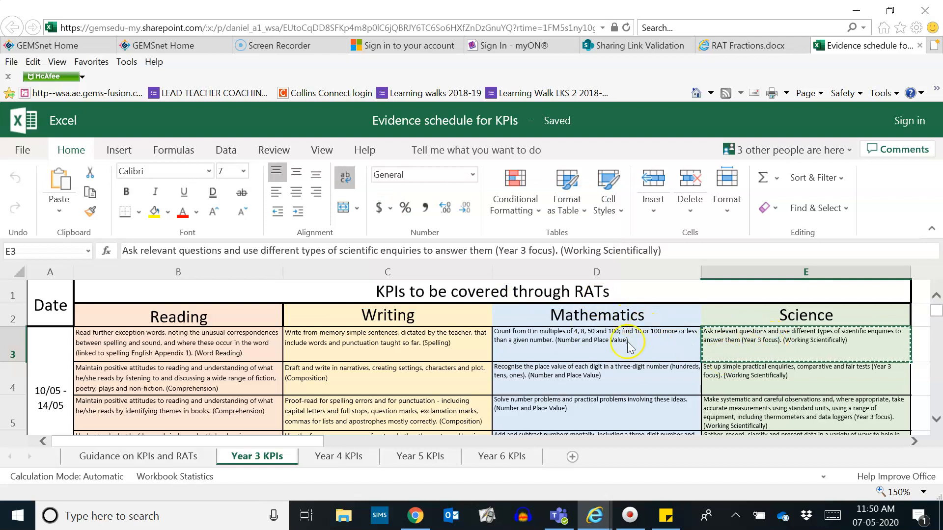
Return to Teams and replace the text of the rubric's first grading criterion with the copied Science KPI
left_click(552, 523)
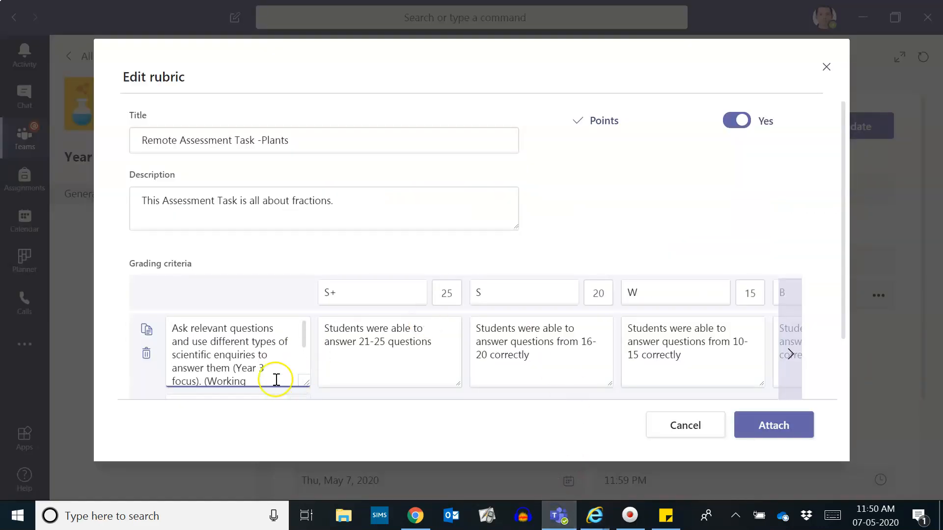
key("ctrl+a")
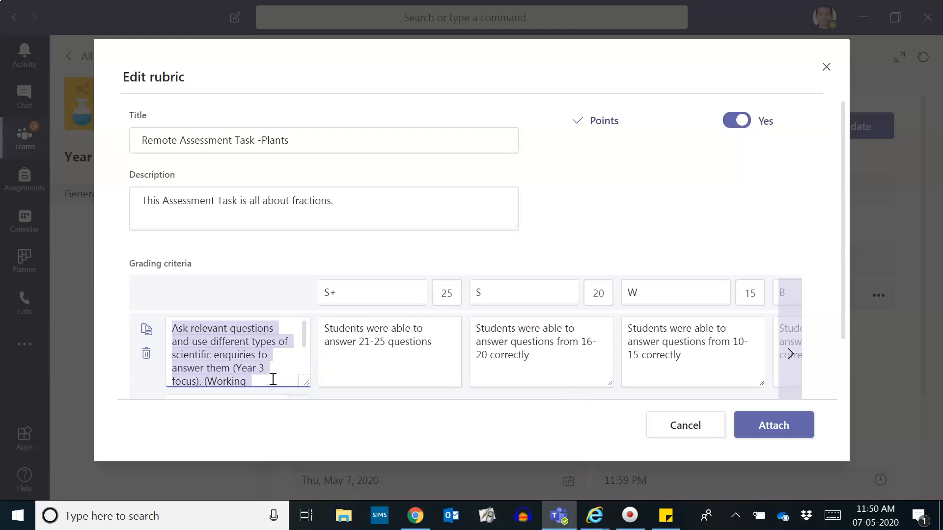
key("ctrl+v")
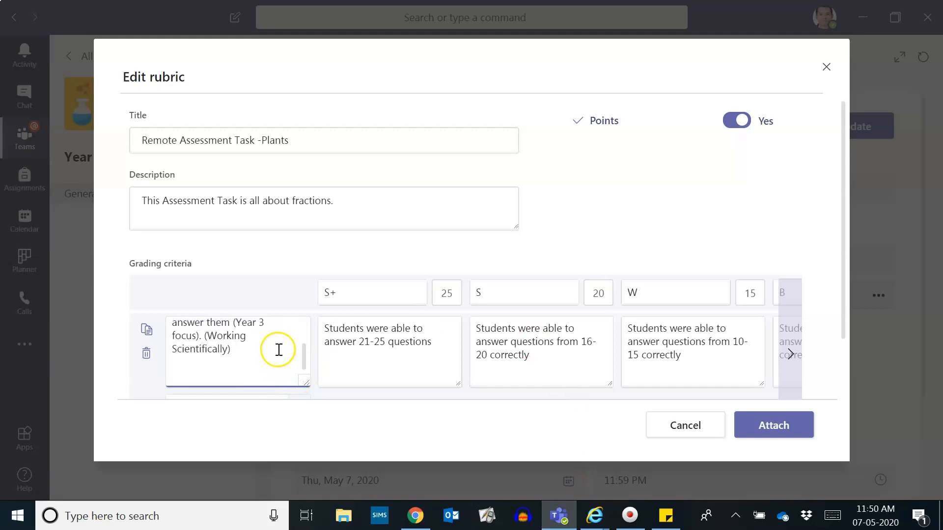
scroll(278, 349, "up", 2)
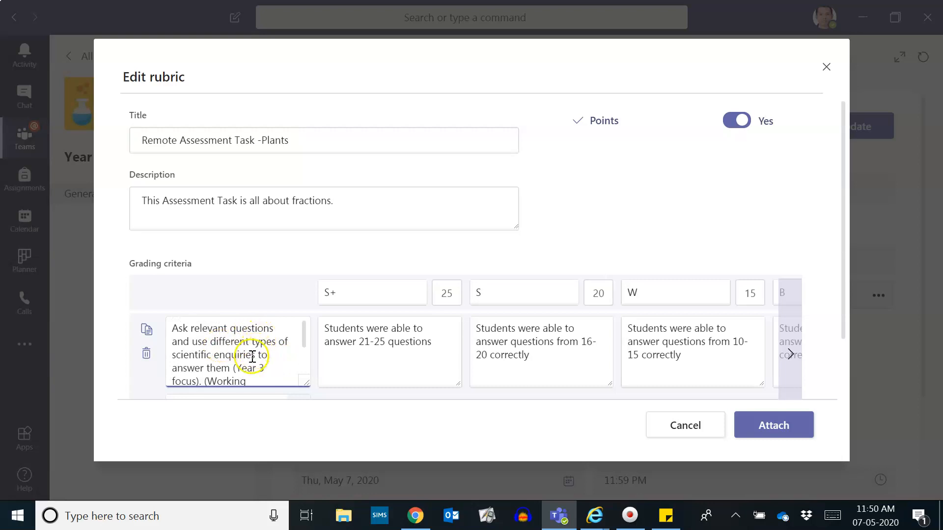
scroll(275, 358, "down", 2)
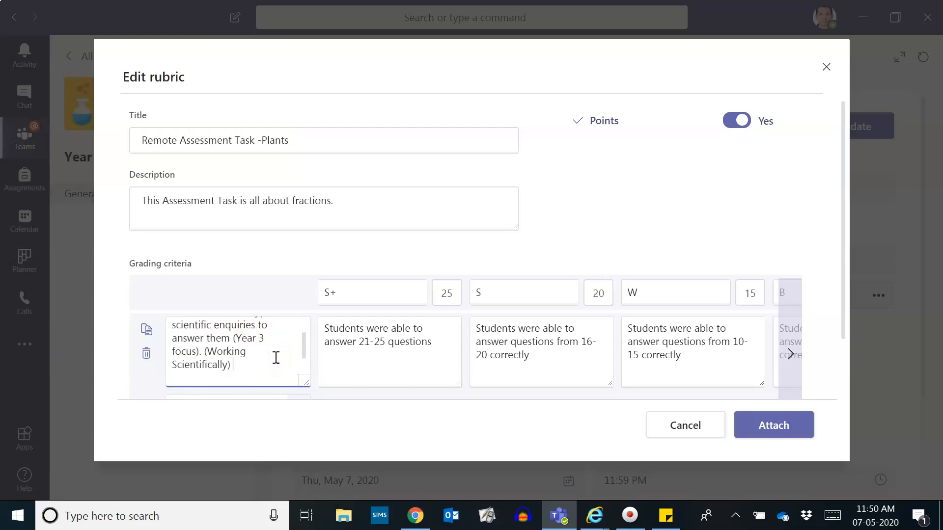
scroll(273, 358, "up", 2)
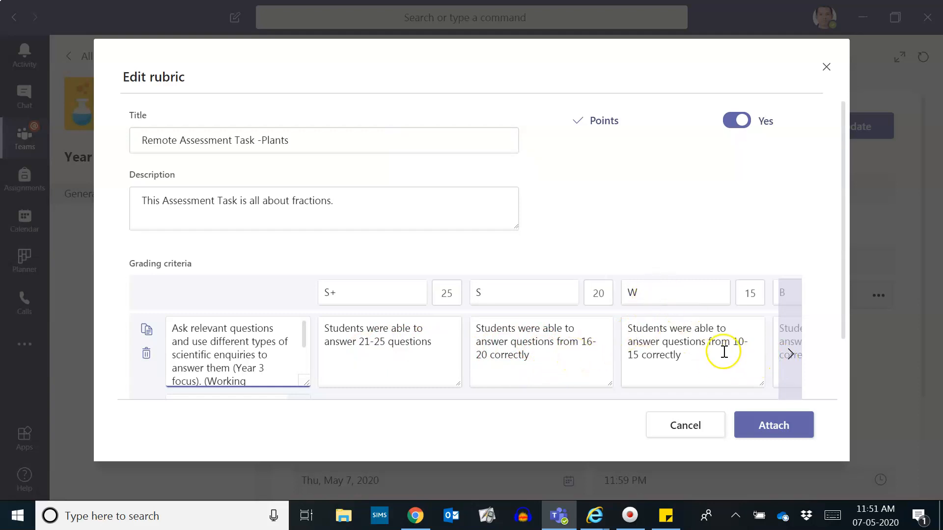
Check the rubric's remaining grade level, attach the rubric to the assignment and save the assignment update
left_click(791, 355)
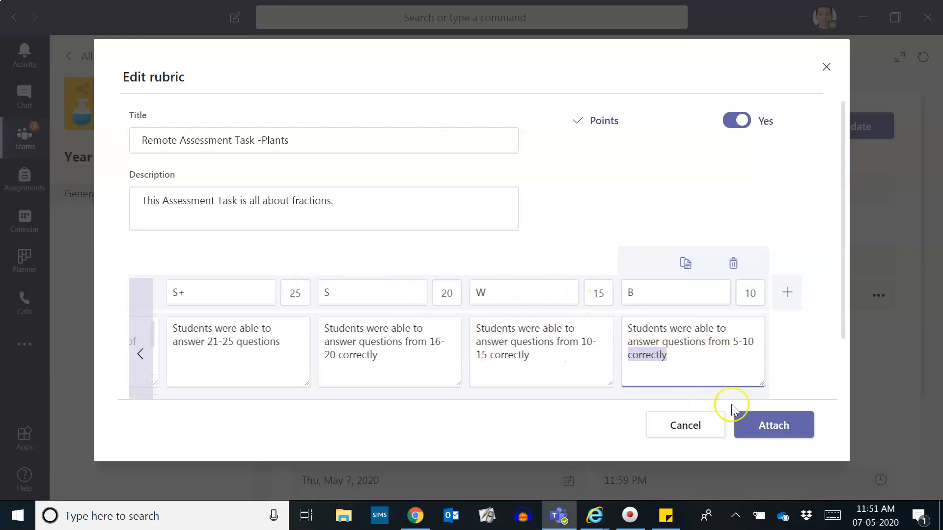
left_click(768, 426)
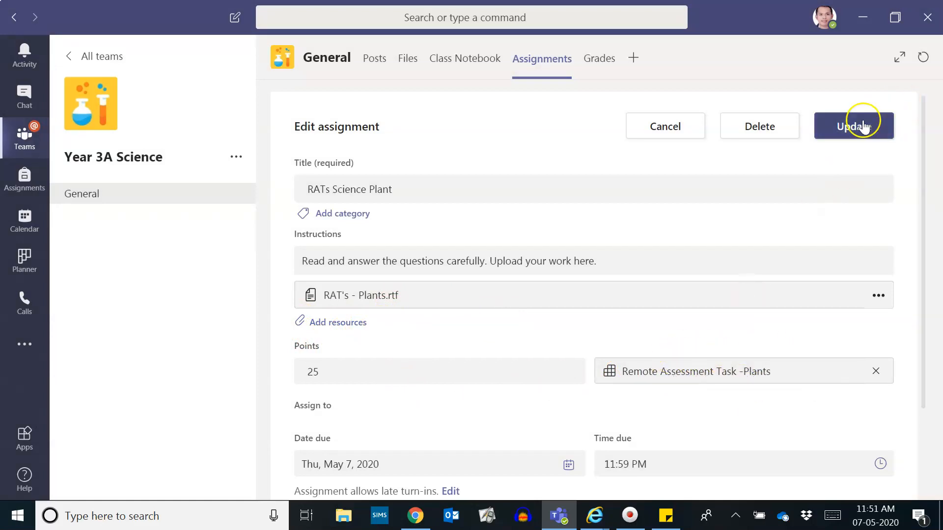
left_click(848, 129)
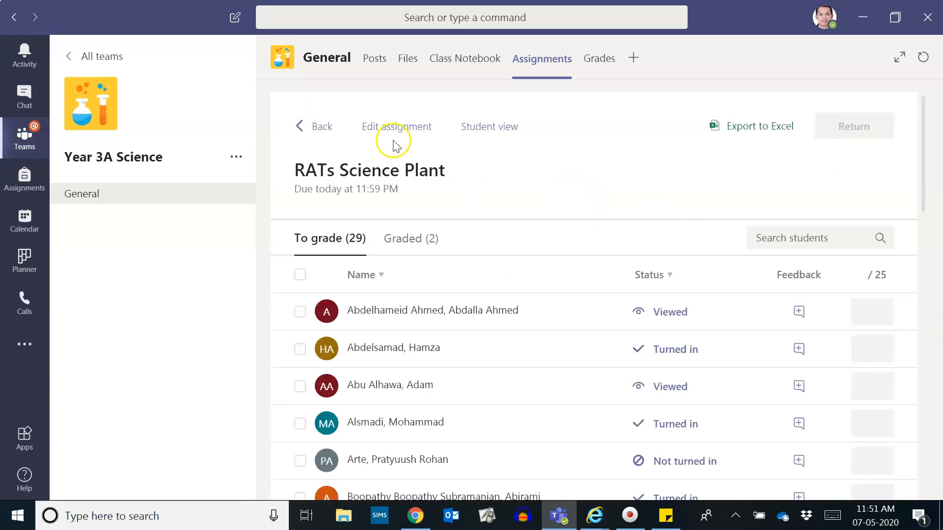
Open the first graded student's returned work and look through the submitted PDF
left_click(410, 236)
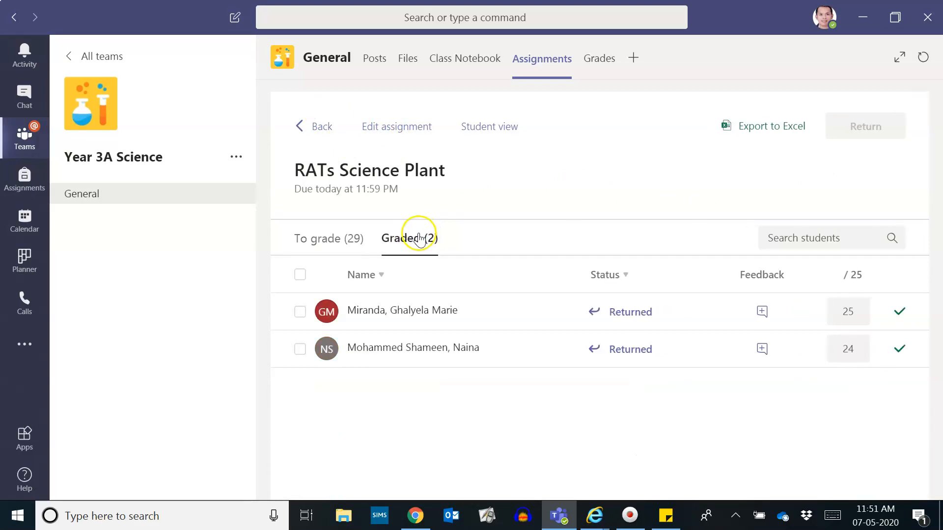
left_click(624, 318)
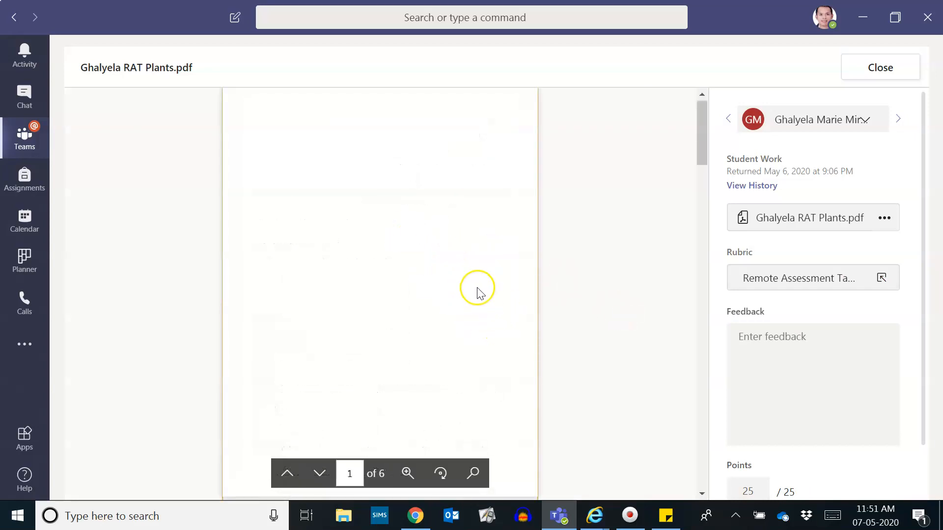
scroll(470, 297, "down", 8)
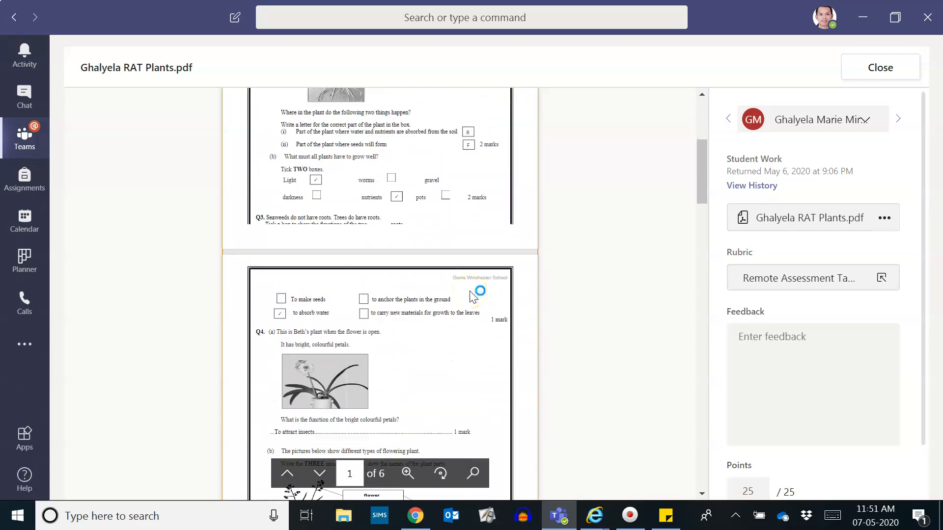
scroll(472, 296, "down", 2)
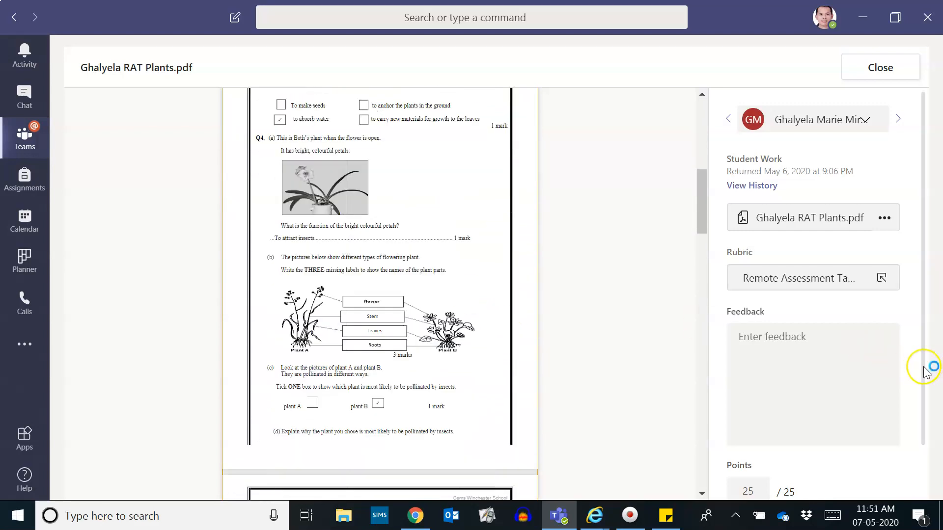
Open the rubric for this student's work, review its levels and rate the criterion S+ (25 points)
left_click(805, 280)
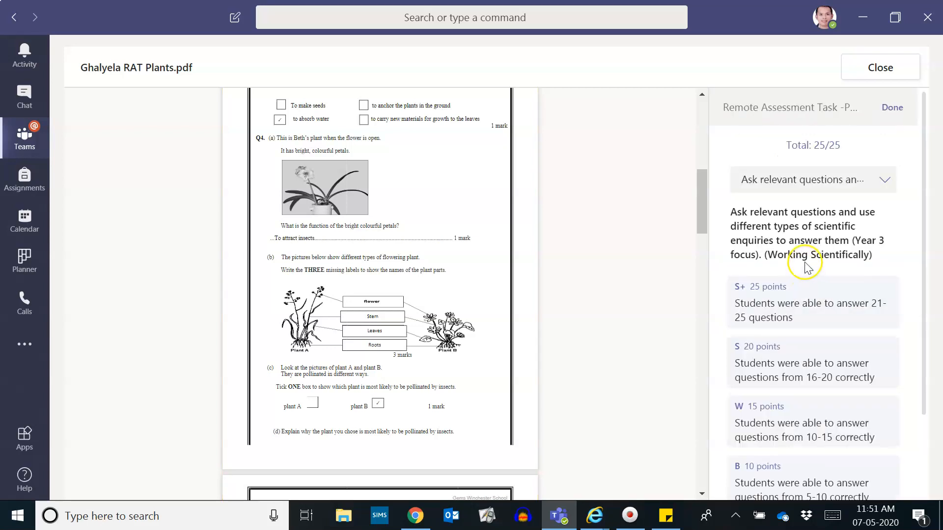
left_click(816, 348)
scroll(816, 350, "down", 2)
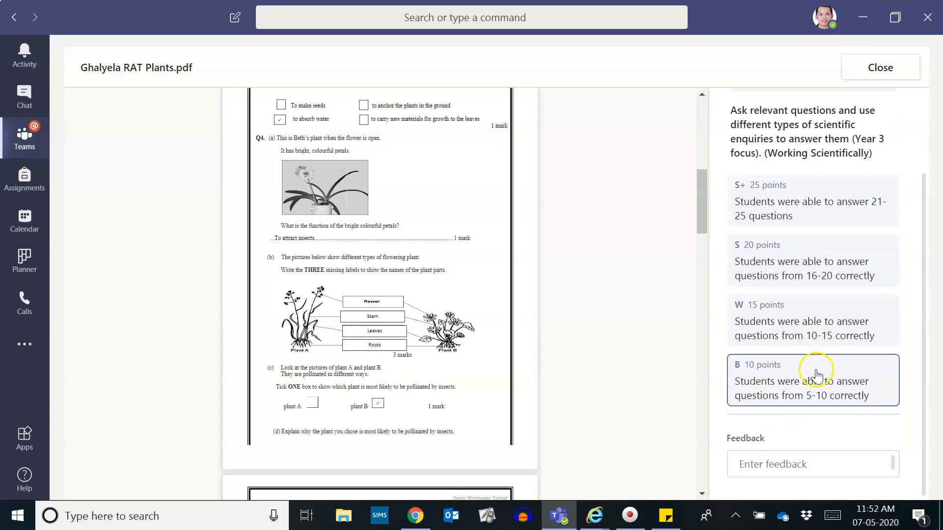
scroll(818, 325, "up", 1)
scroll(818, 322, "up", 2)
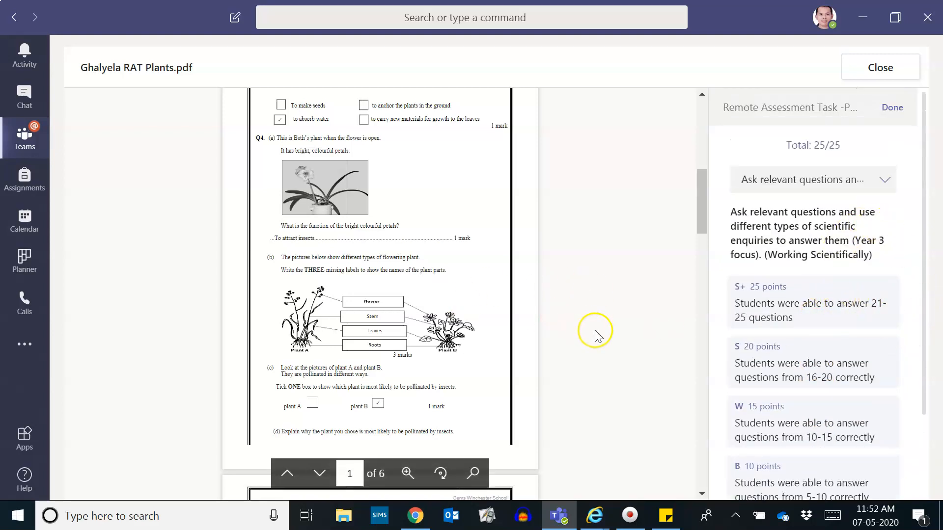
left_click(819, 310)
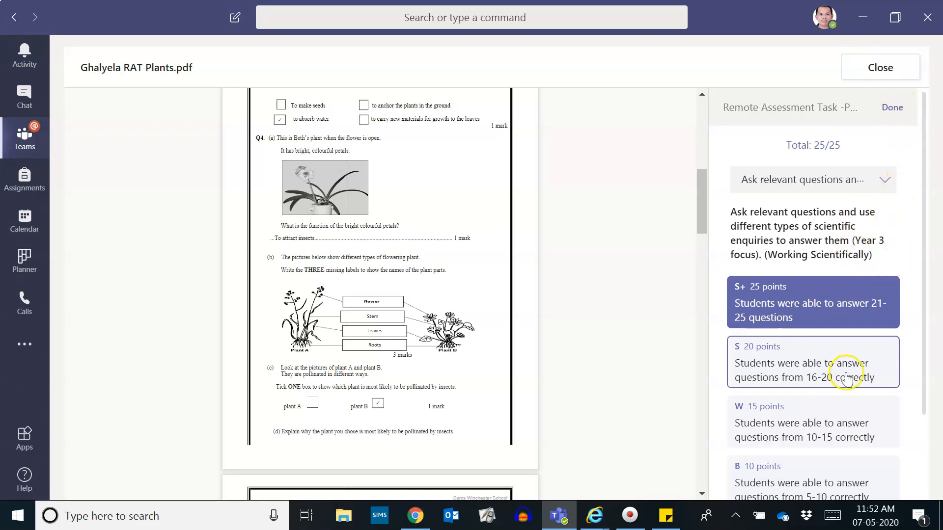
Enter the criterion feedback "Great Job! You were able to answer questions about plants correctly." and finish the rubric grading
scroll(852, 374, "down", 2)
left_click(779, 464)
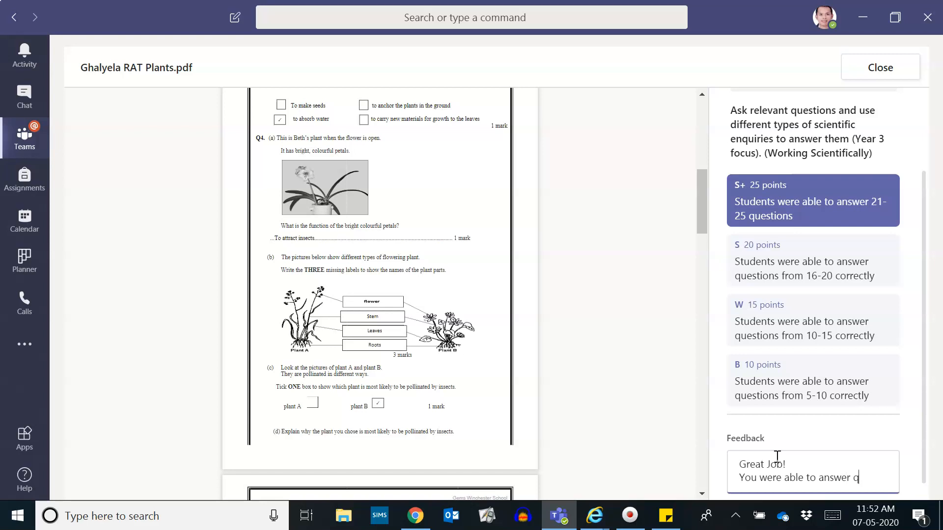
type("ns about plants correc")
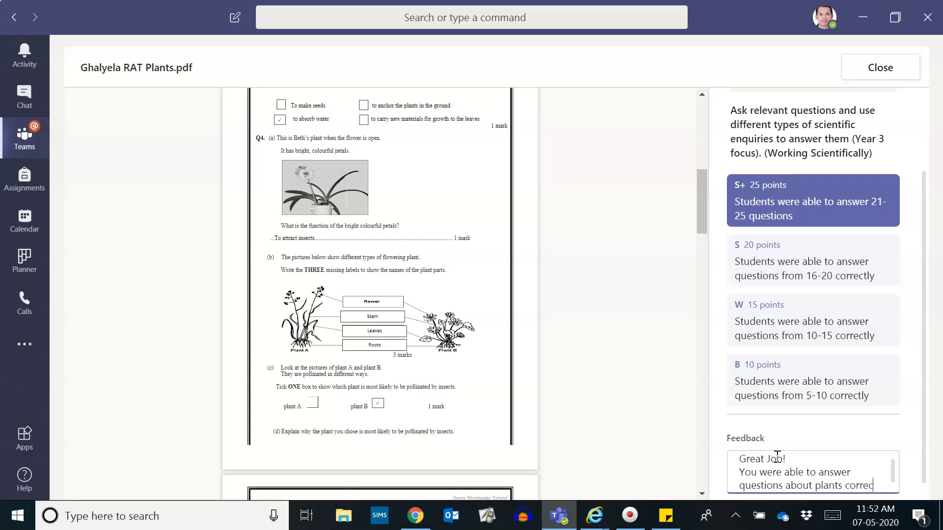
scroll(777, 456, "down", 1)
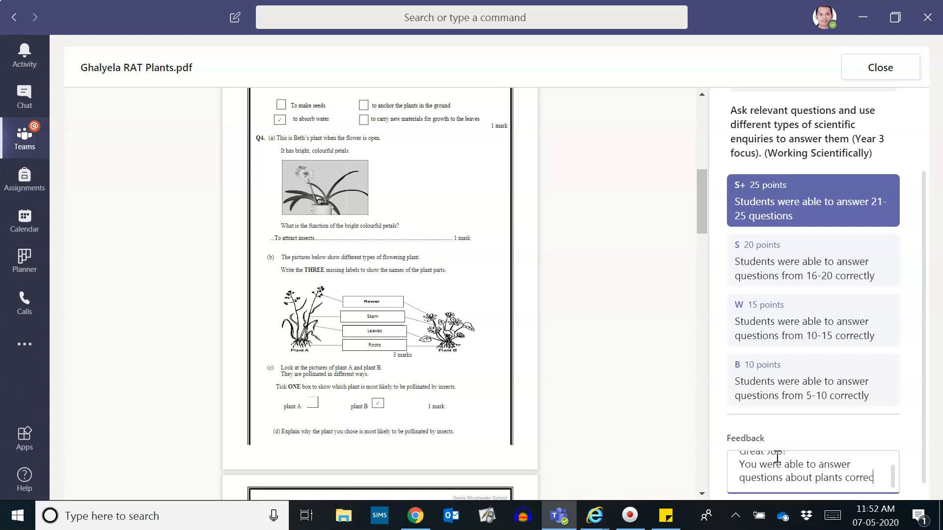
type("tly.")
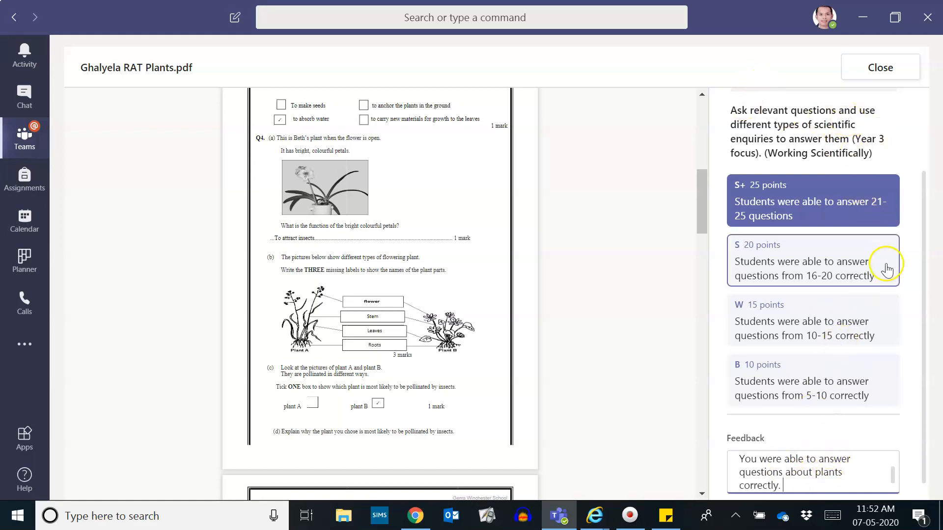
scroll(835, 344, "up", 3)
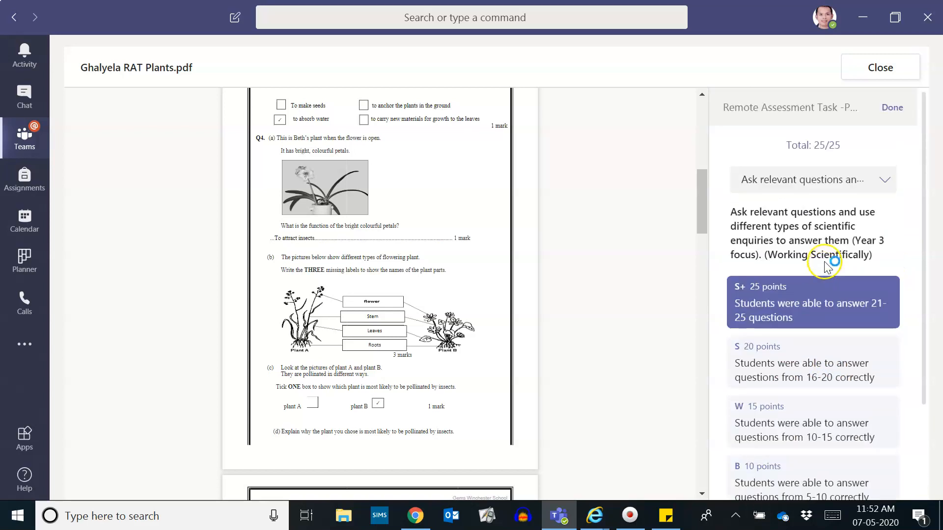
left_click(891, 109)
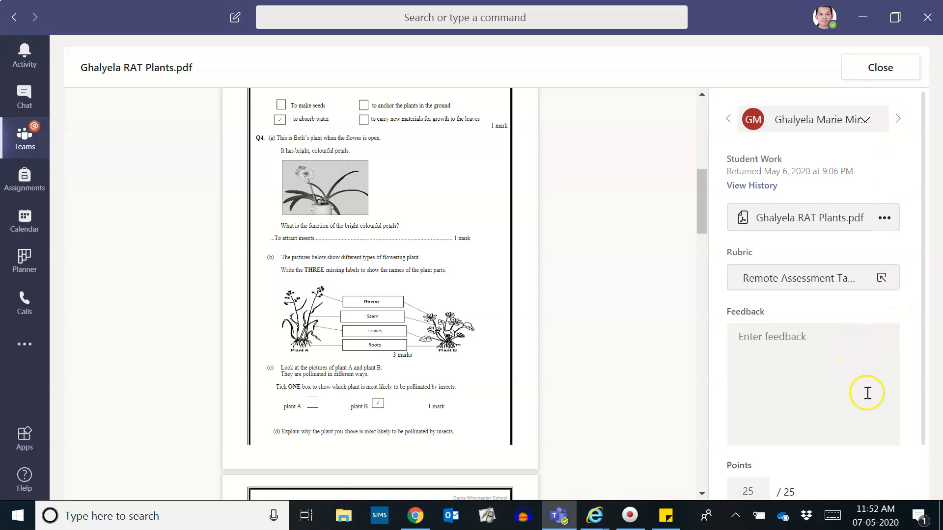
scroll(867, 393, "down", 1)
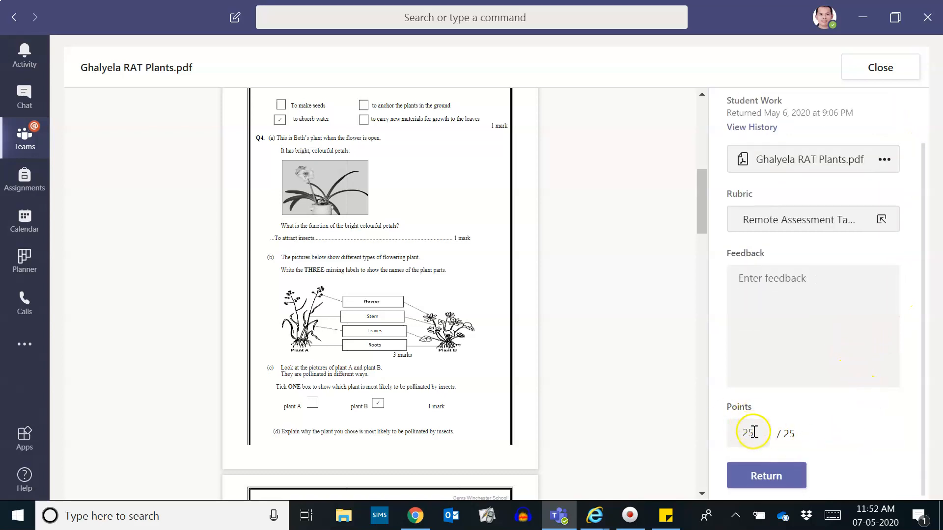